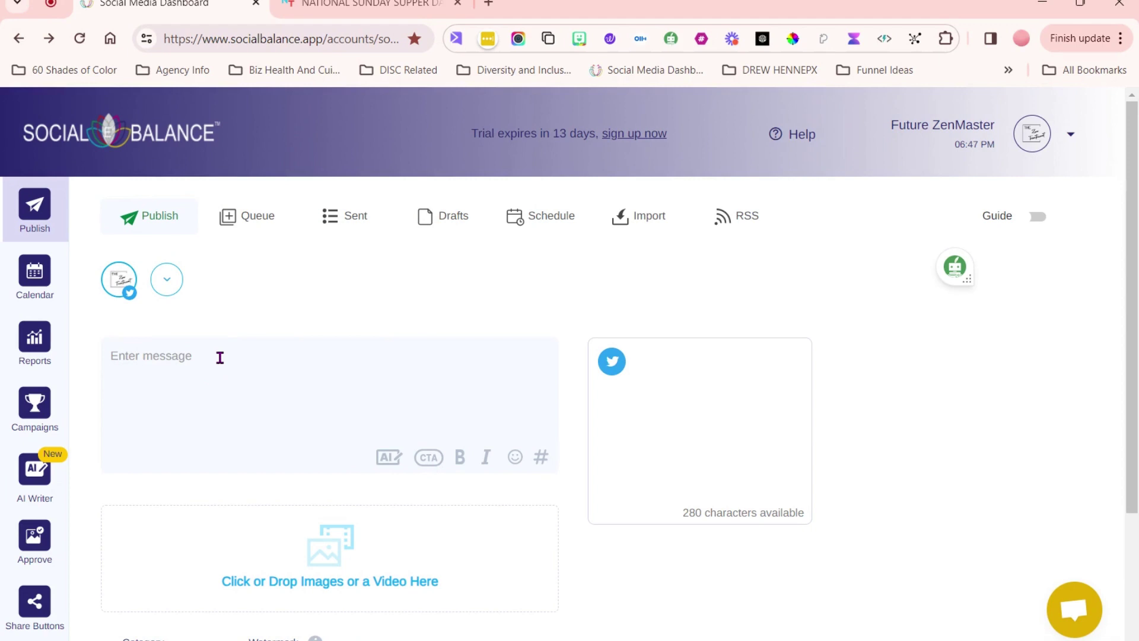
- Open the stock image search from the media drop zone and begin the query
scroll(188, 549, down, 3)
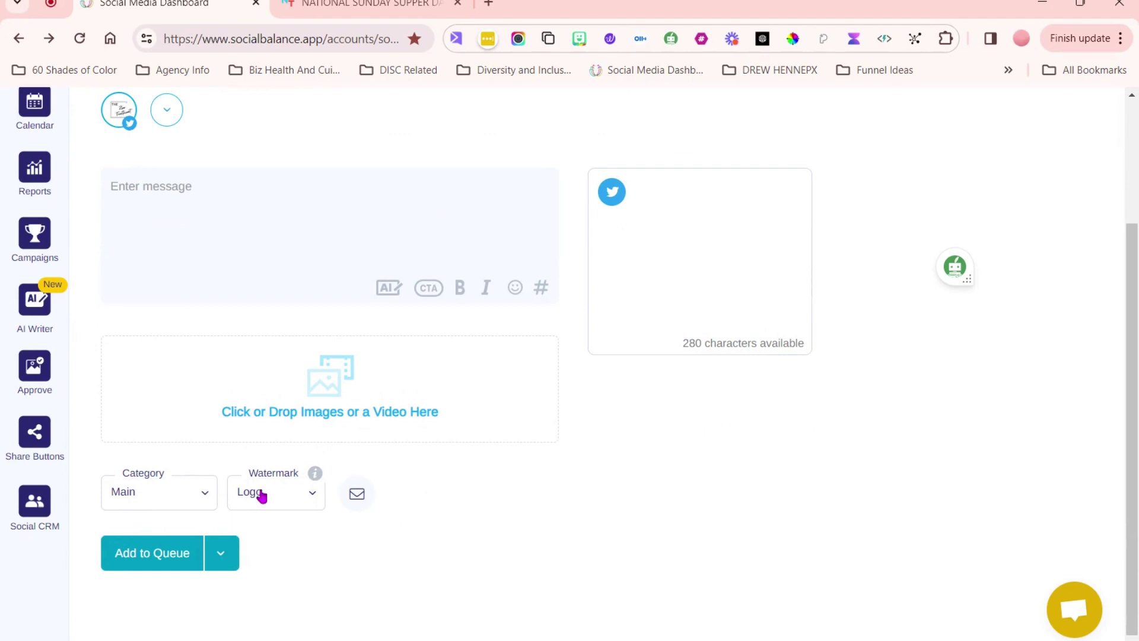
mouse_move(504, 442)
mouse_move(231, 382)
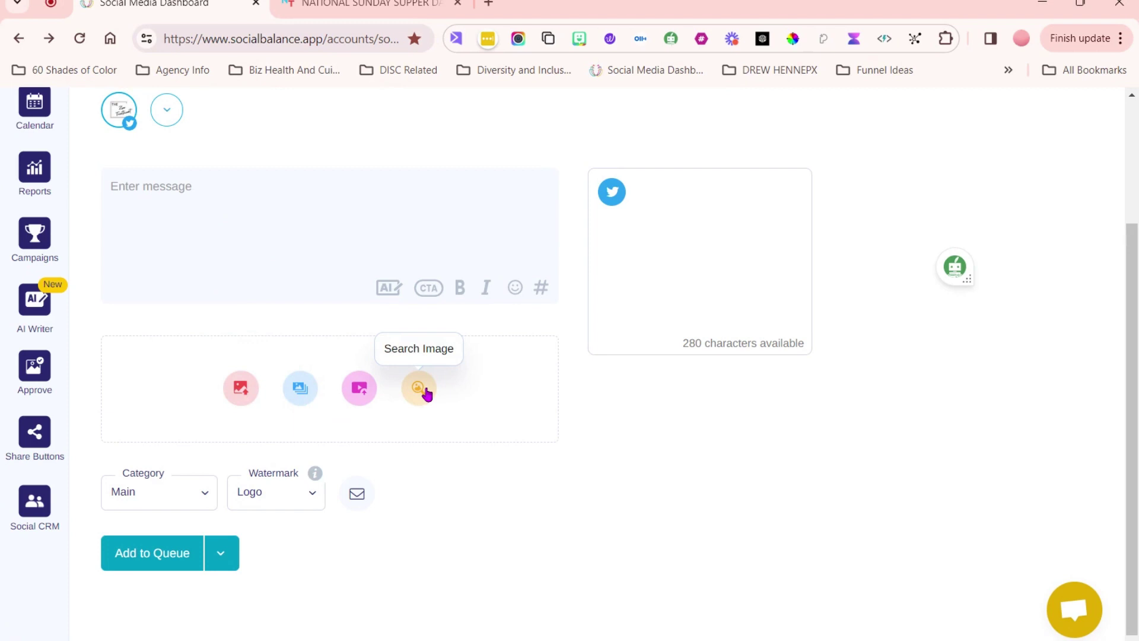
click(426, 393)
click(375, 387)
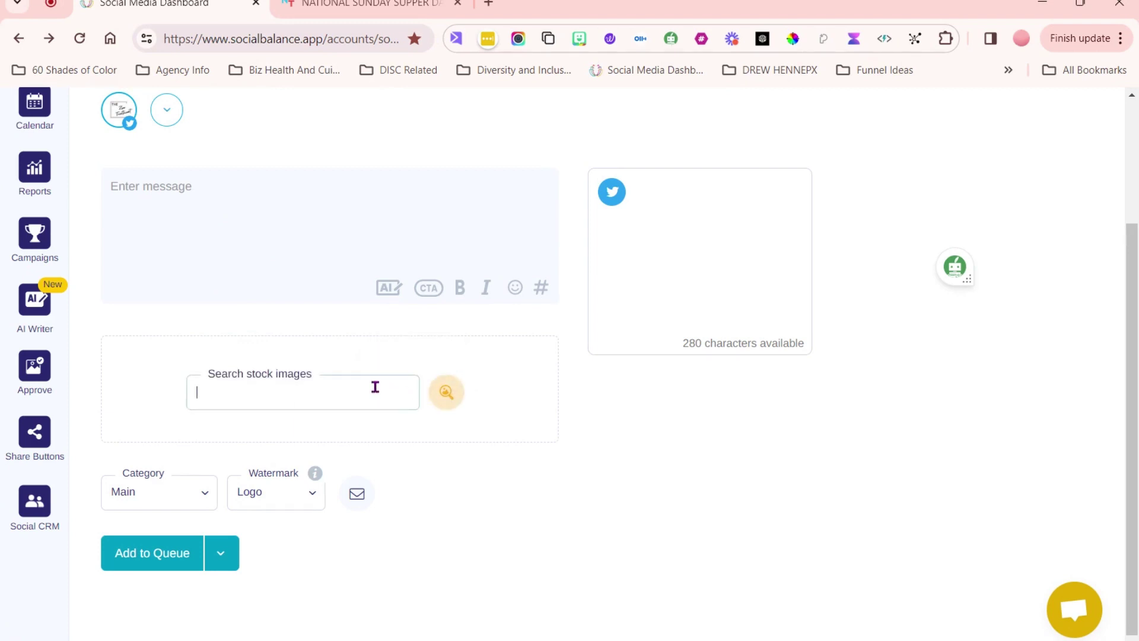
text(f)
key(Escape)
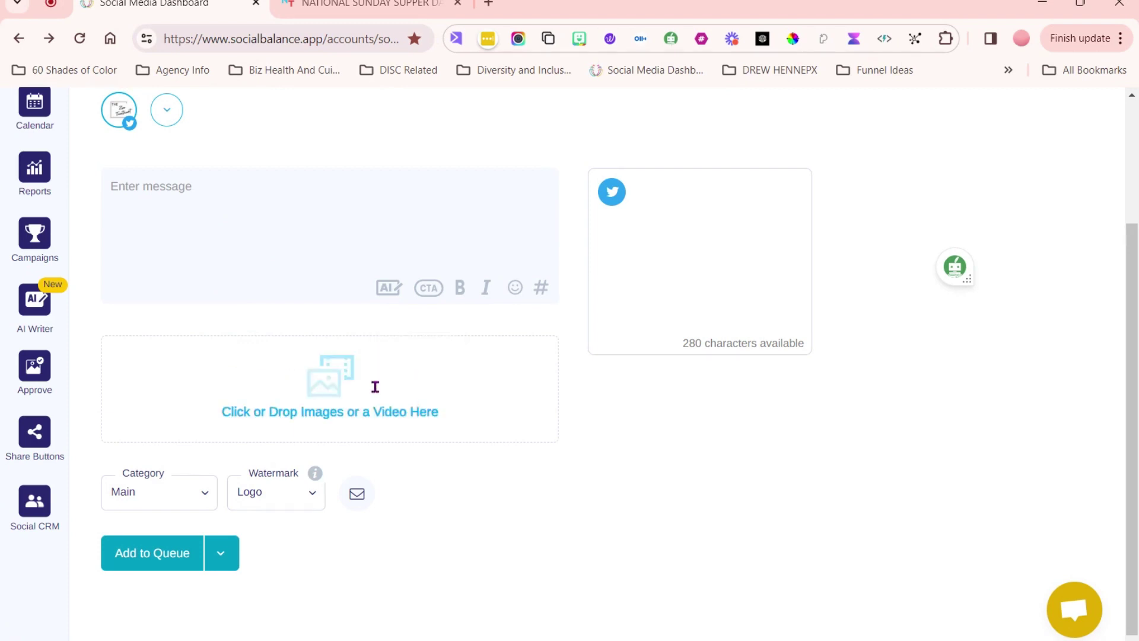
- Reopen the stock image search and run it for 'family sup'
mouse_move(381, 390)
click(425, 393)
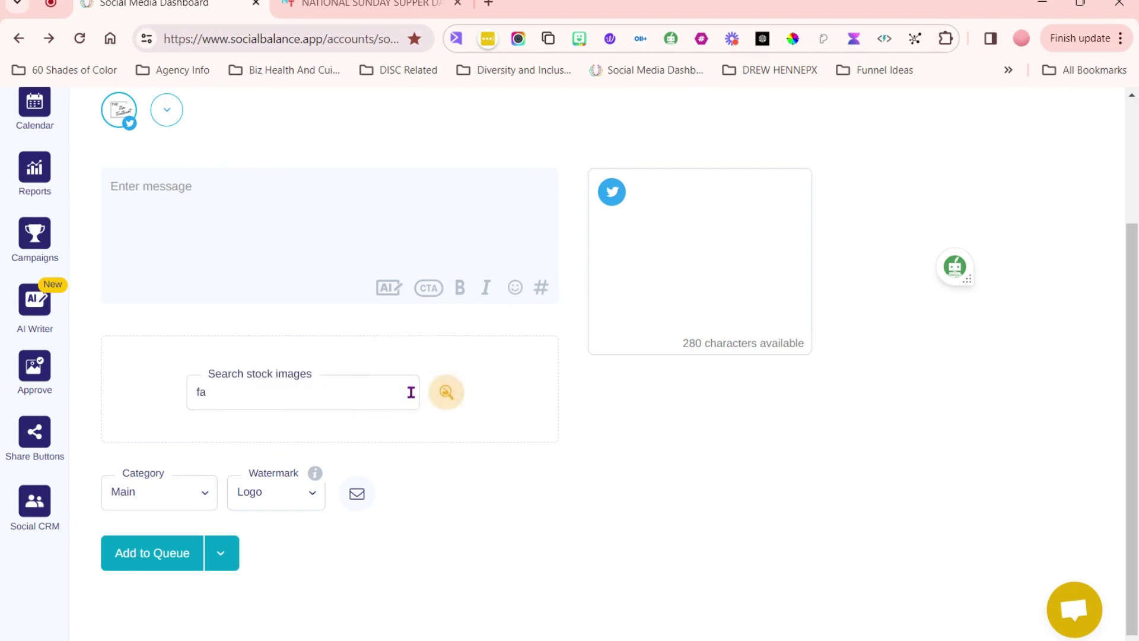
click(411, 392)
text(mi)
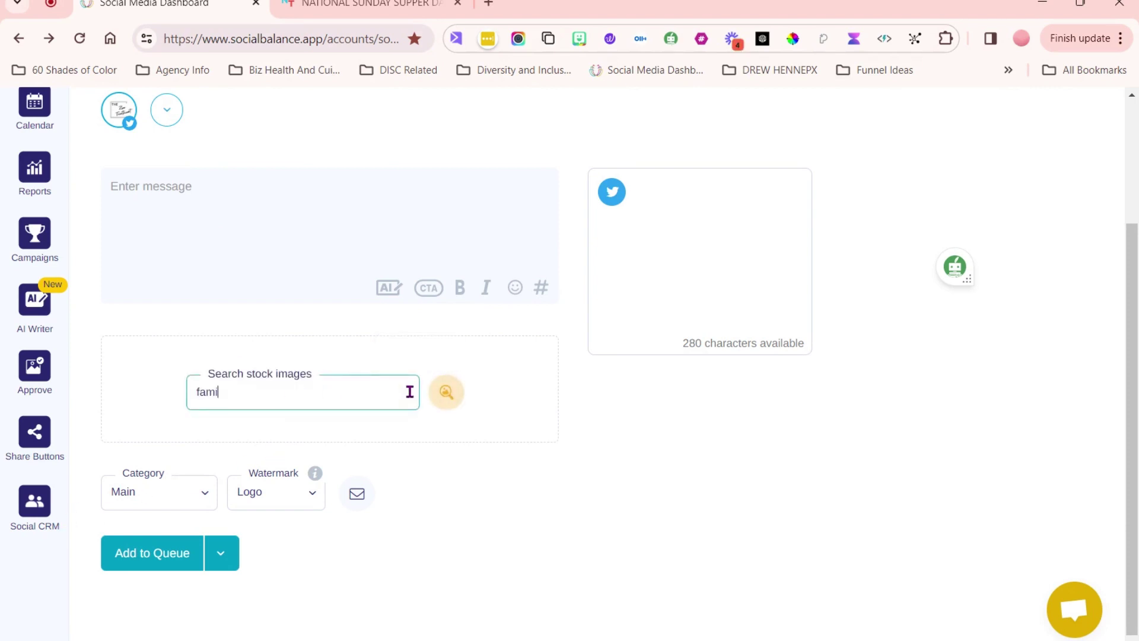
text(ly sup)
key(Escape)
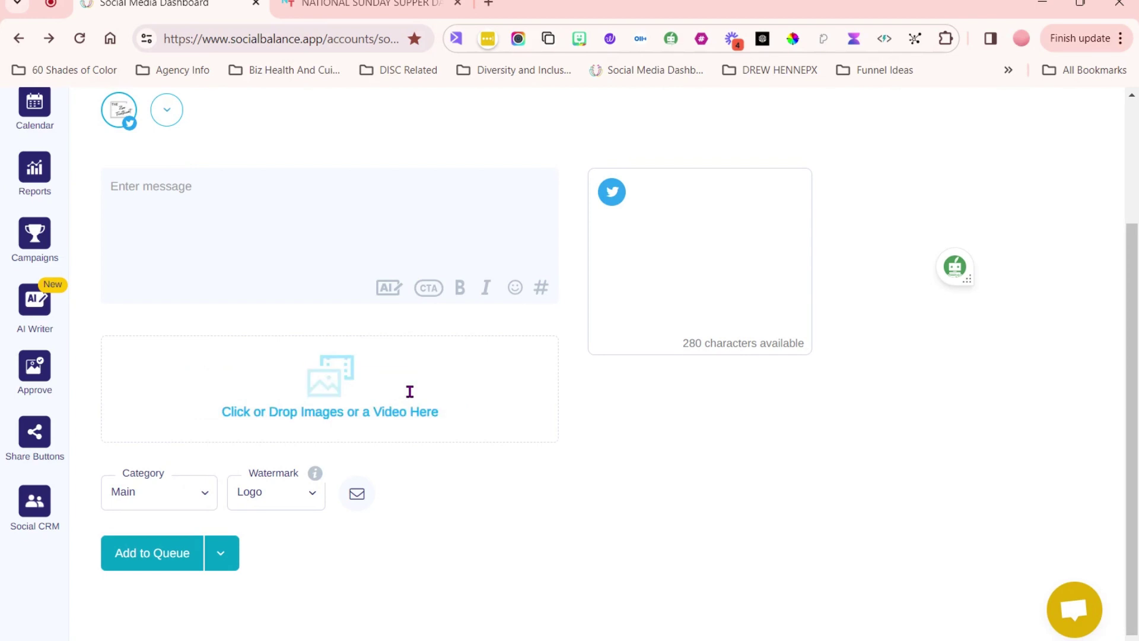
click(446, 393)
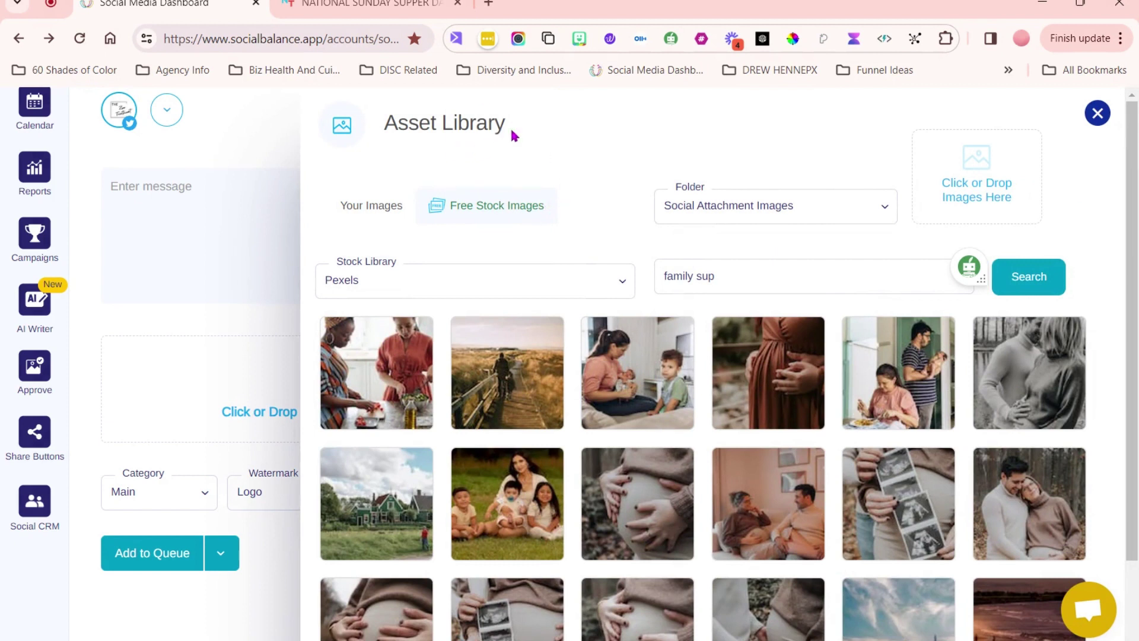
- Keep Pexels, complete the query to 'family supper', and attach the two-women-cooking photo
click(551, 295)
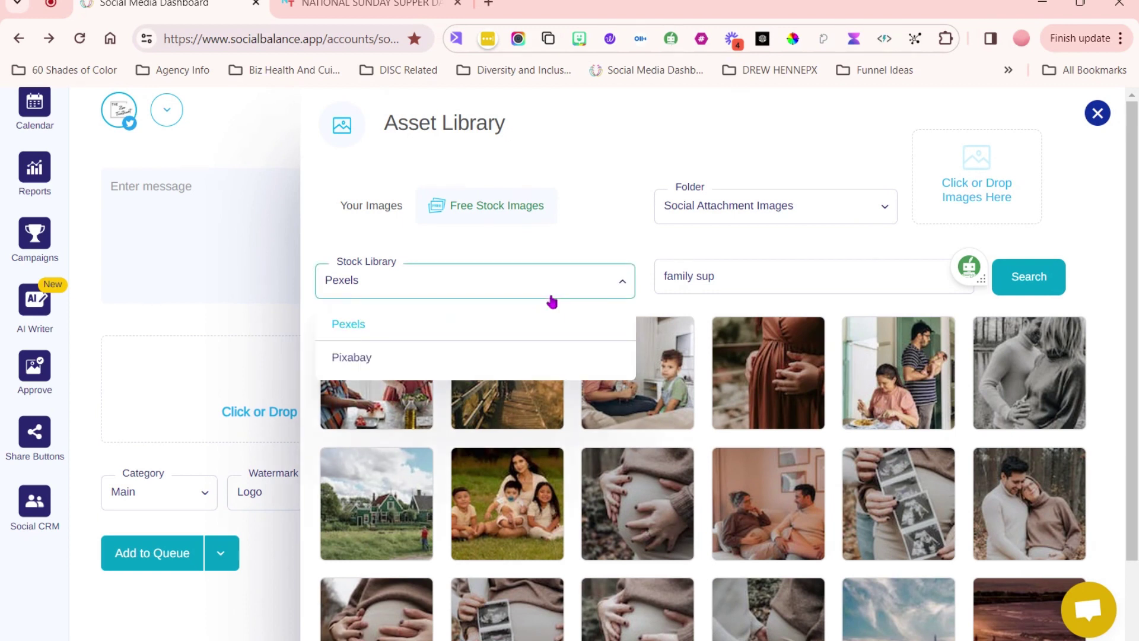
click(603, 236)
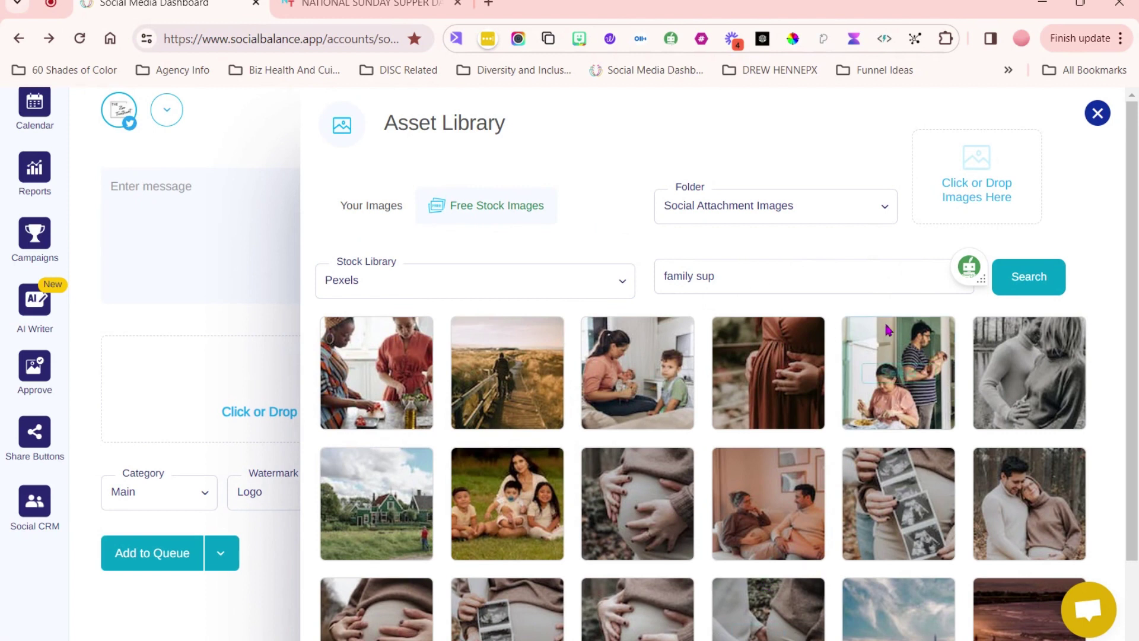
click(741, 274)
text(per)
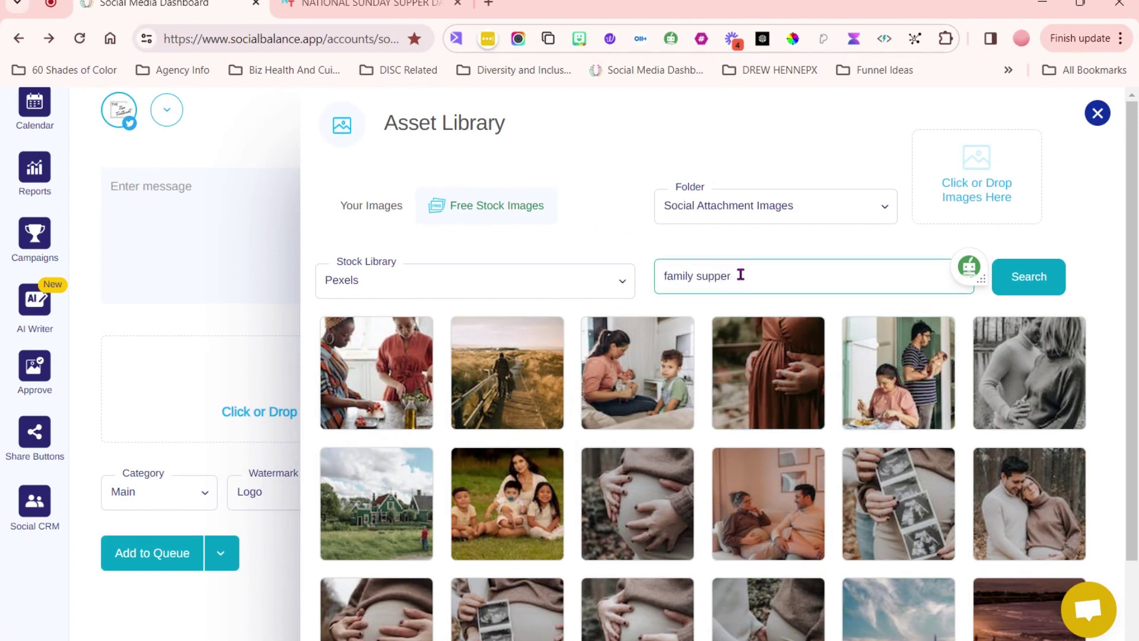
click(648, 233)
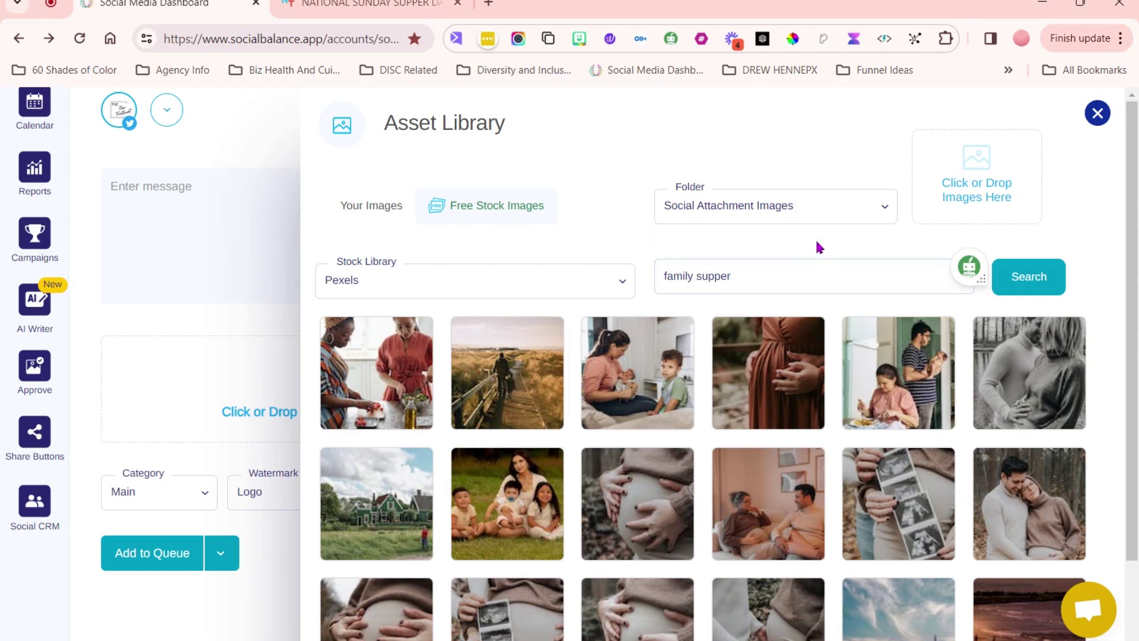
click(376, 381)
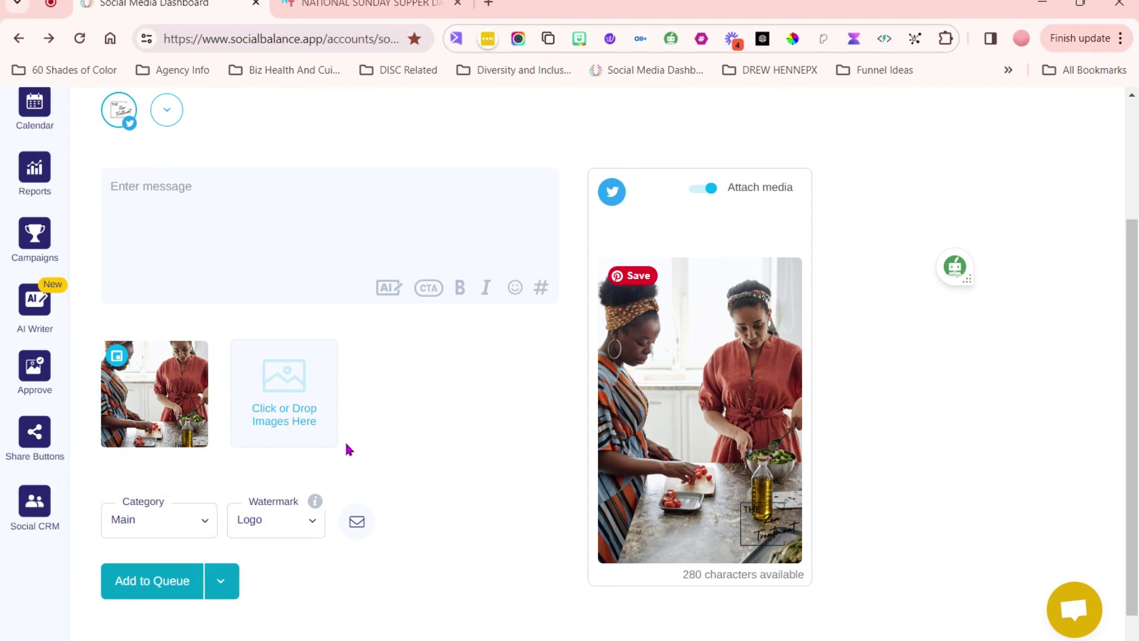
- Move the logo watermark to bottom middle, then top middle, on the Watermark Position grid
mouse_move(188, 427)
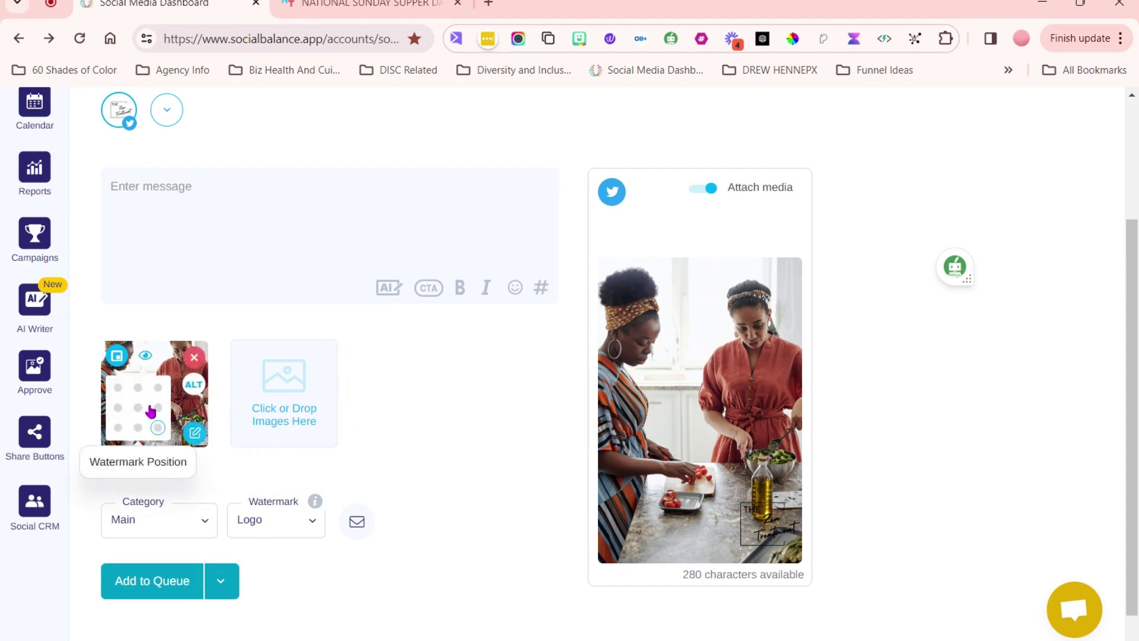
click(138, 428)
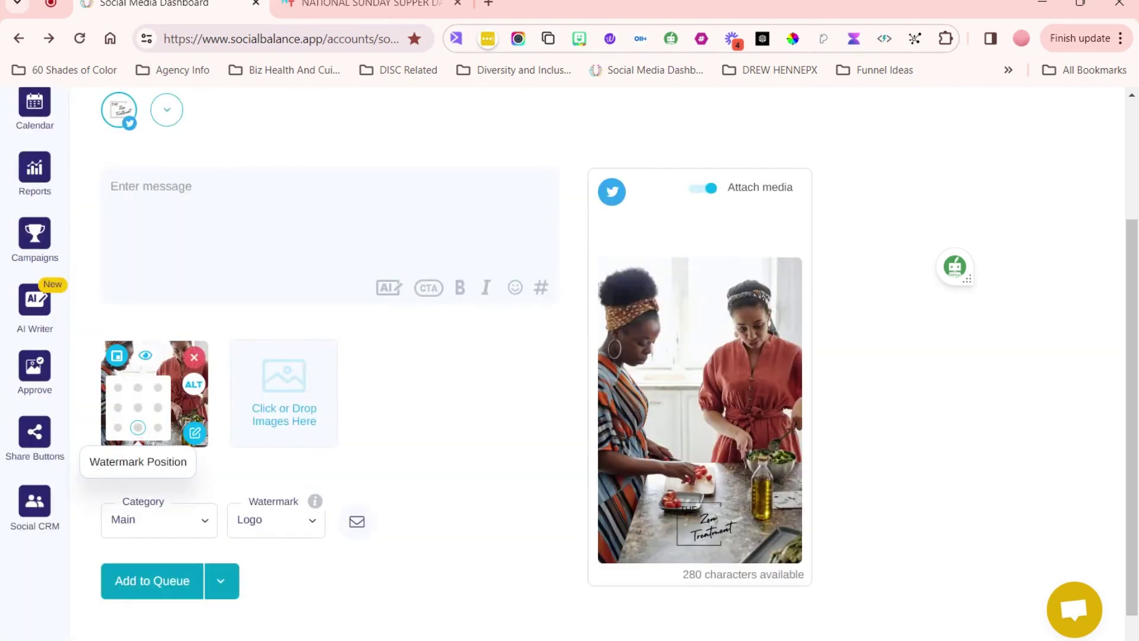
click(139, 389)
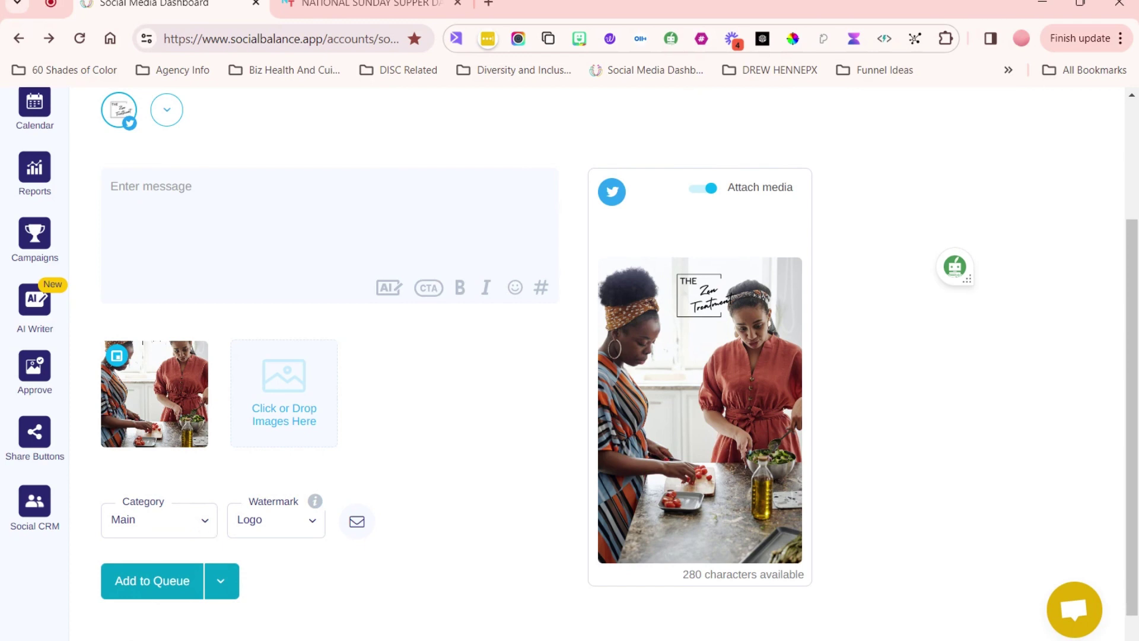
- File the post under E5 - Entertain Your Audience and place a Soft watermark top centre
click(205, 526)
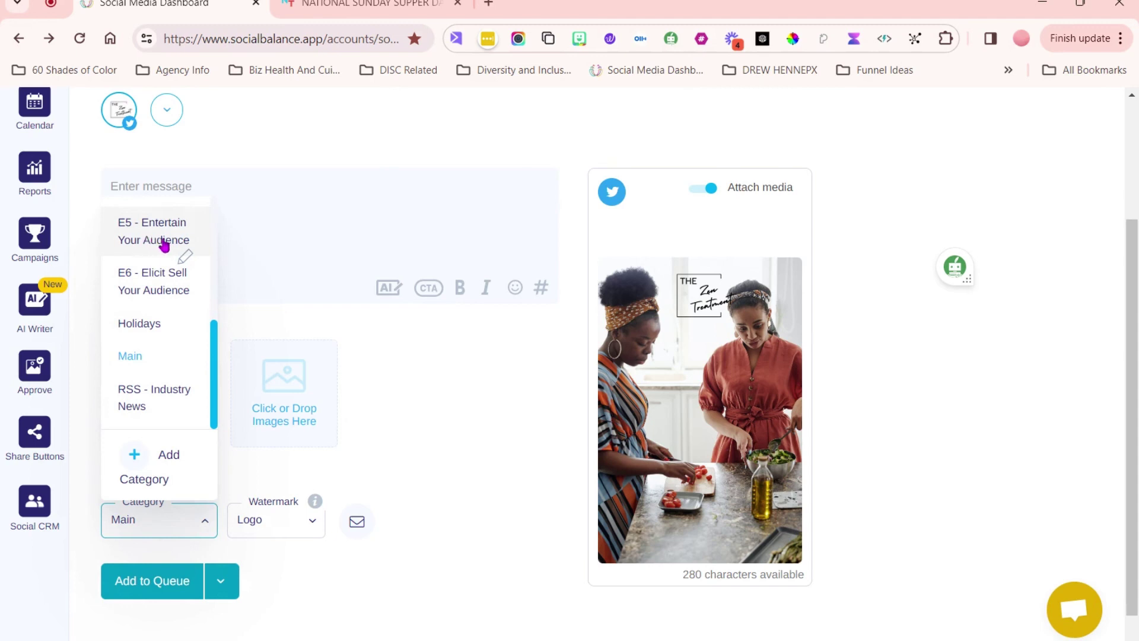
click(156, 242)
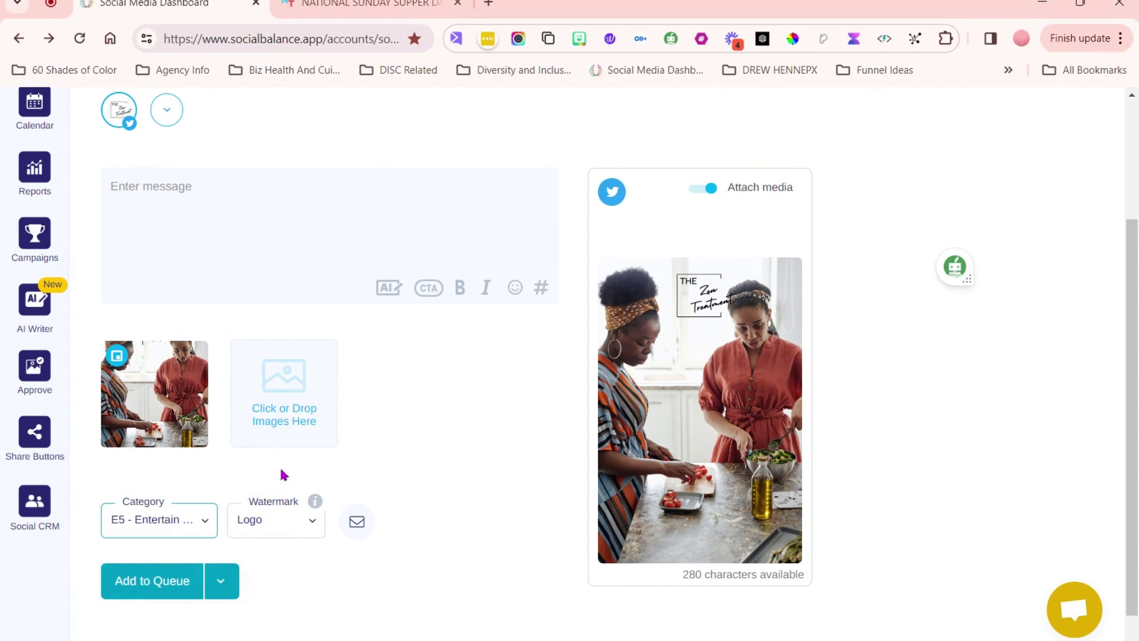
click(311, 524)
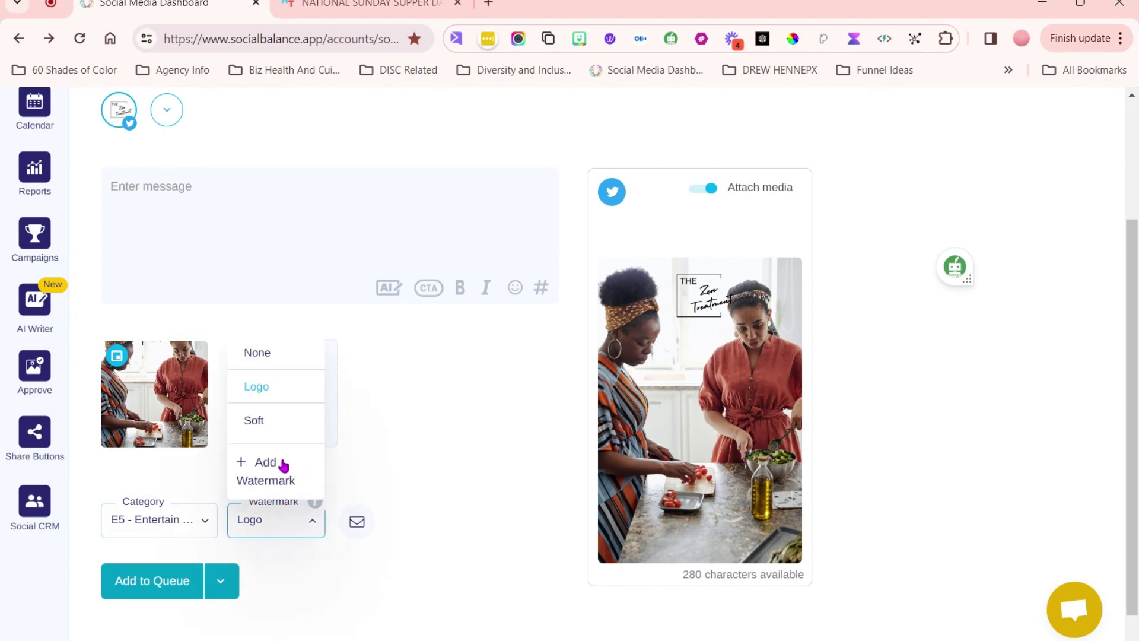
click(266, 425)
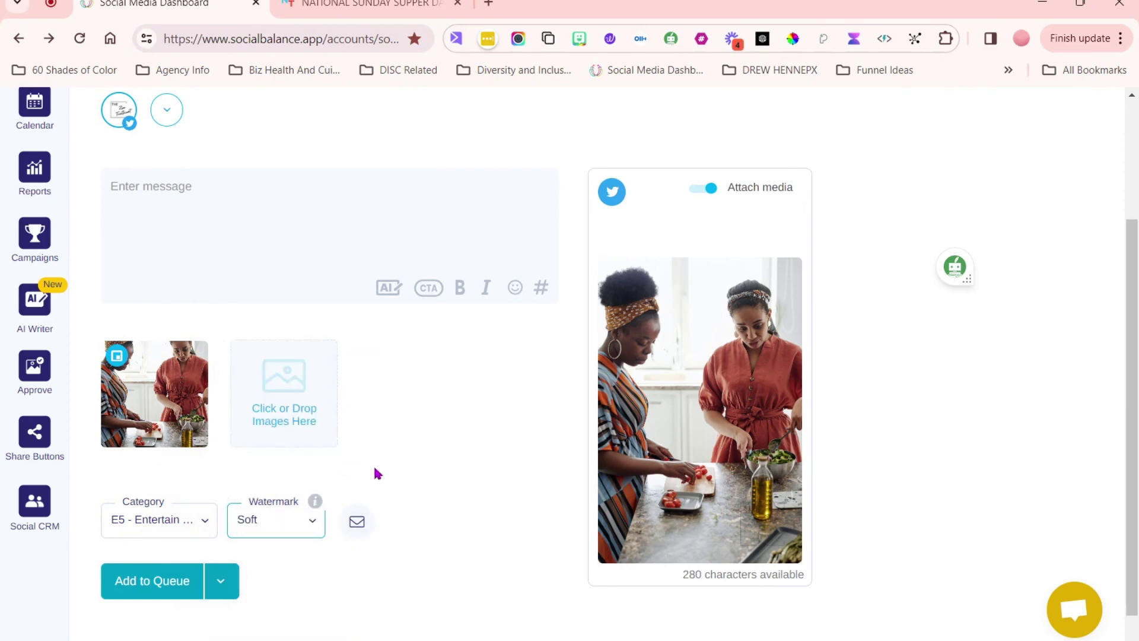
click(138, 388)
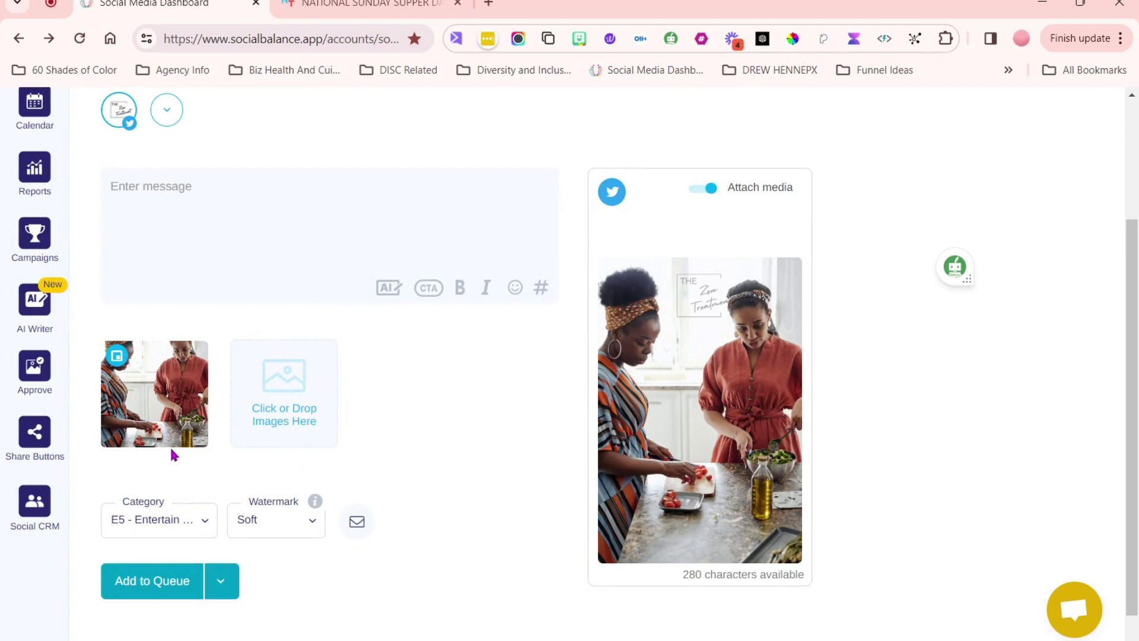
- Paste the National Sunday Supper Day paragraph into the message, replacing a wrongly pasted link
click(219, 195)
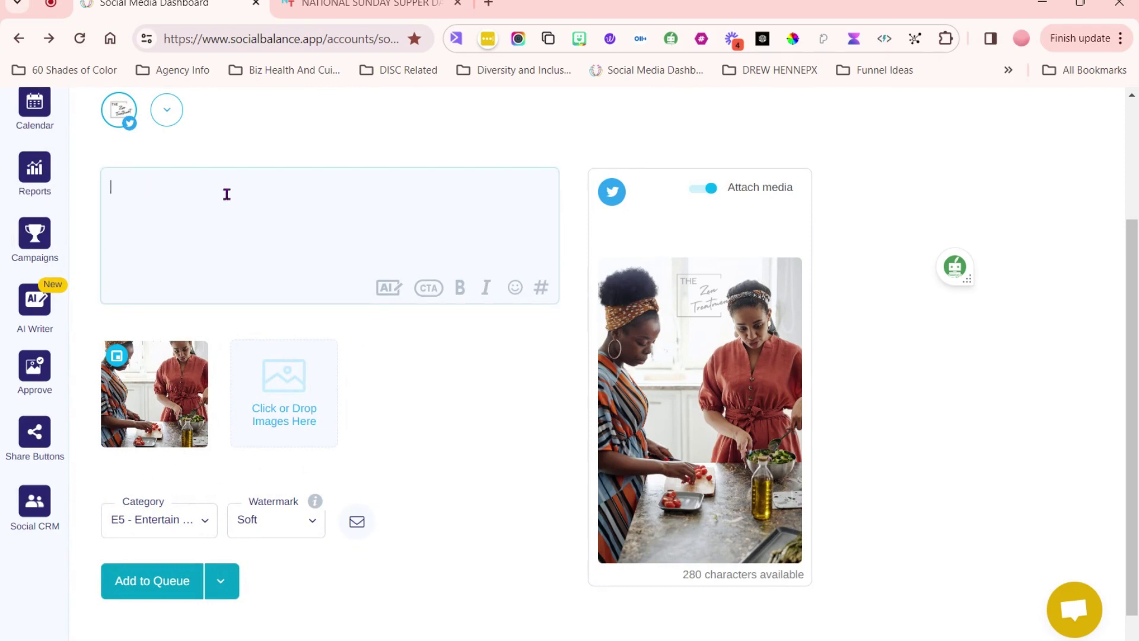
key(ctrl+a)
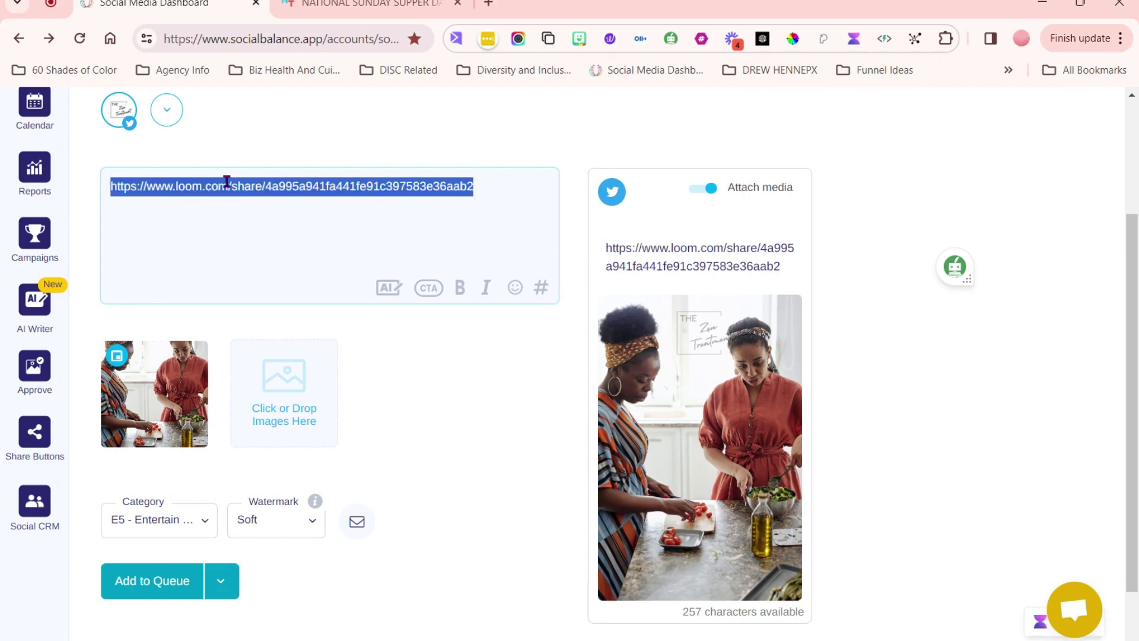
key(BackSpace)
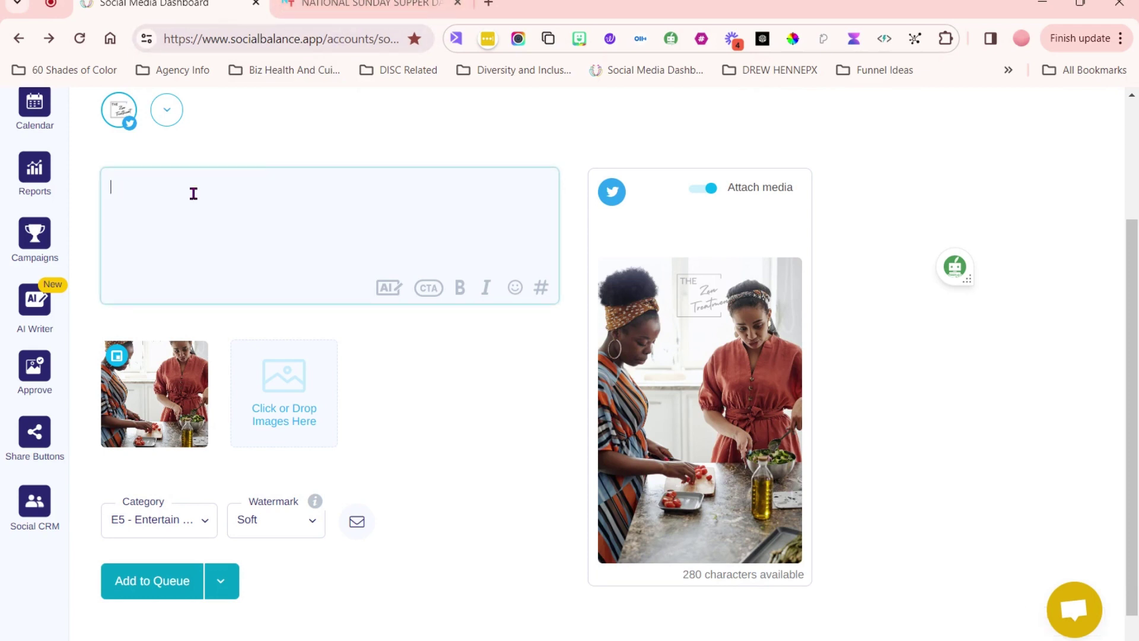
text(National Sunday Supper Day is observed annually on the second Sunday in January, on January 9 this year, to encourage families to gather around the table to enjoy time together and bond over a meal.)
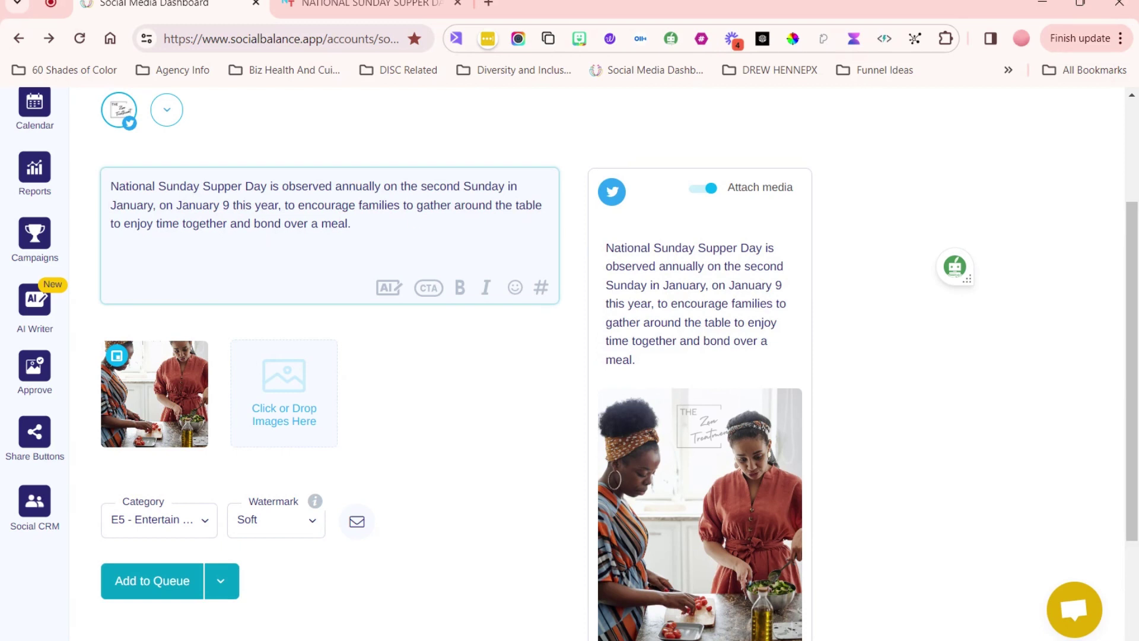
- Add 'Share a family recipe' and the hashtags #familyrecipe and #nationalsundaysupperday on new lines
key(BackSpace)
text(Share a )
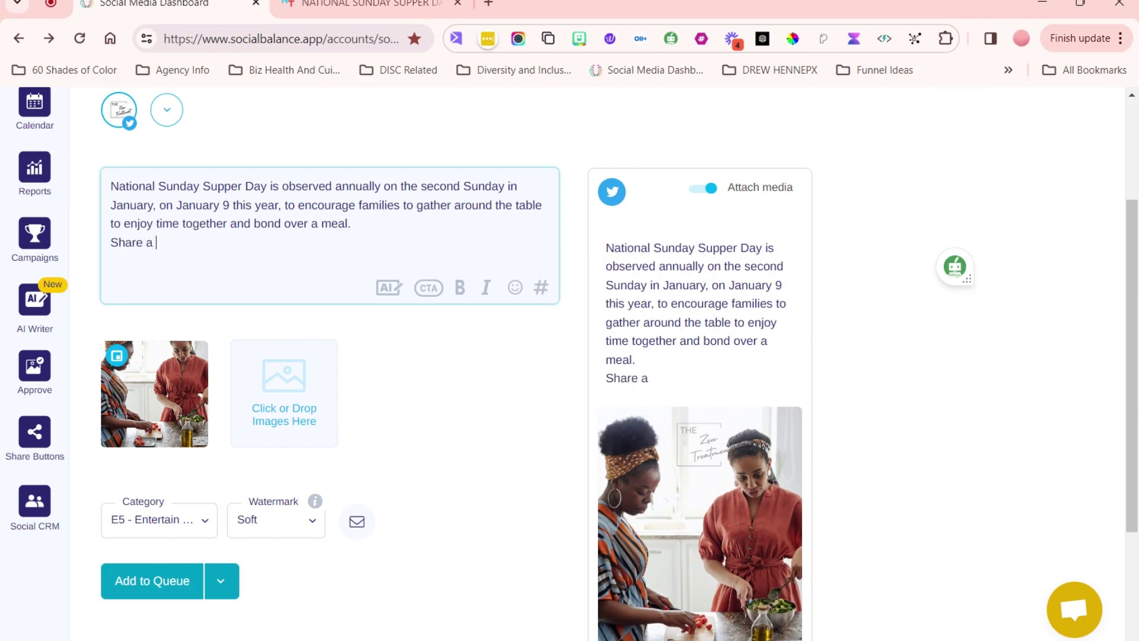
text(family recipe)
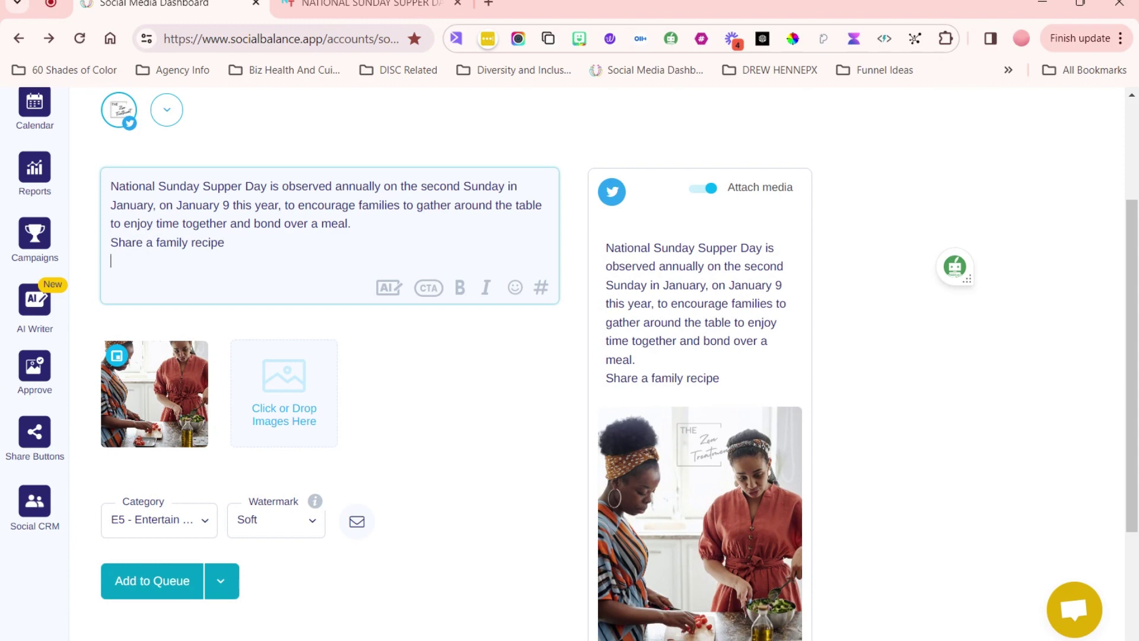
key(Return)
text(#sd)
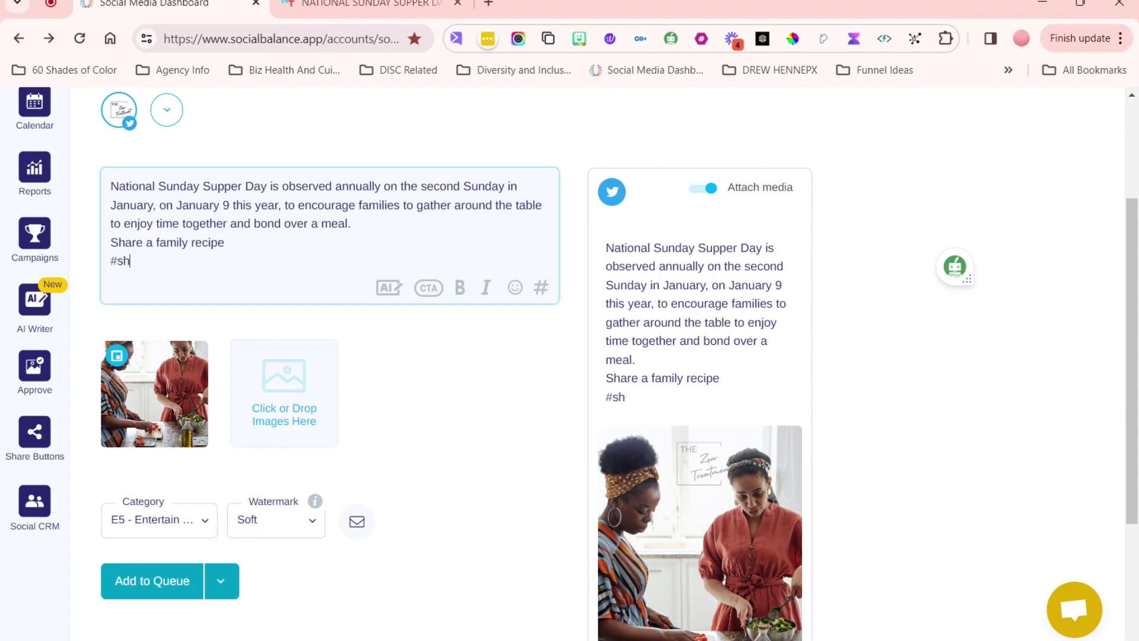
key(BackSpace)
key(BackSpace)
text(familyrecipe)
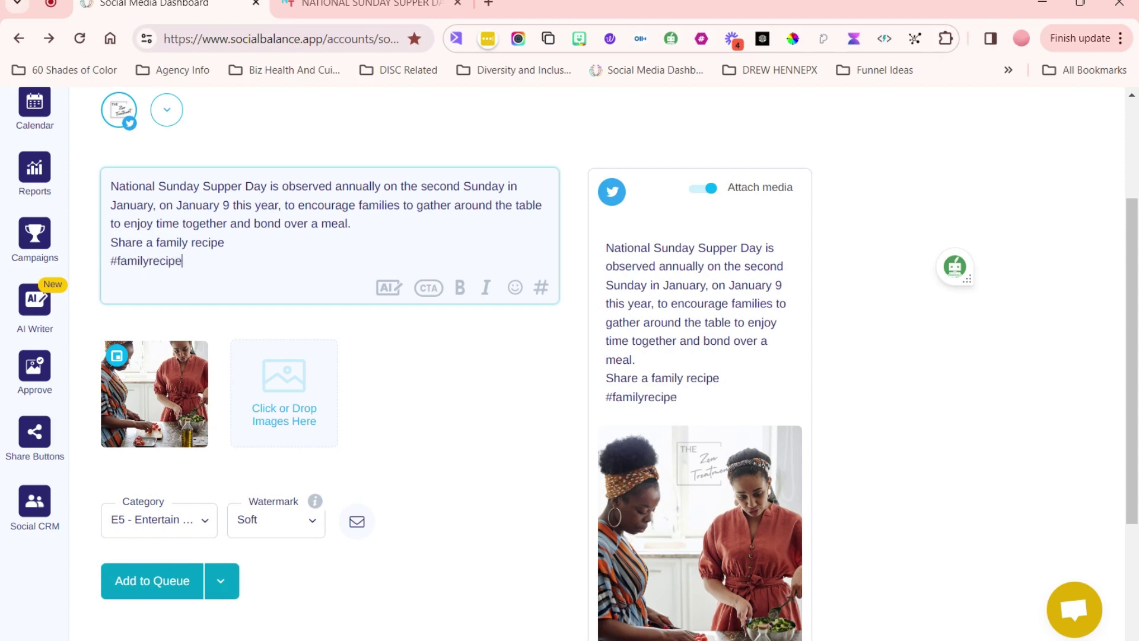
key(Return)
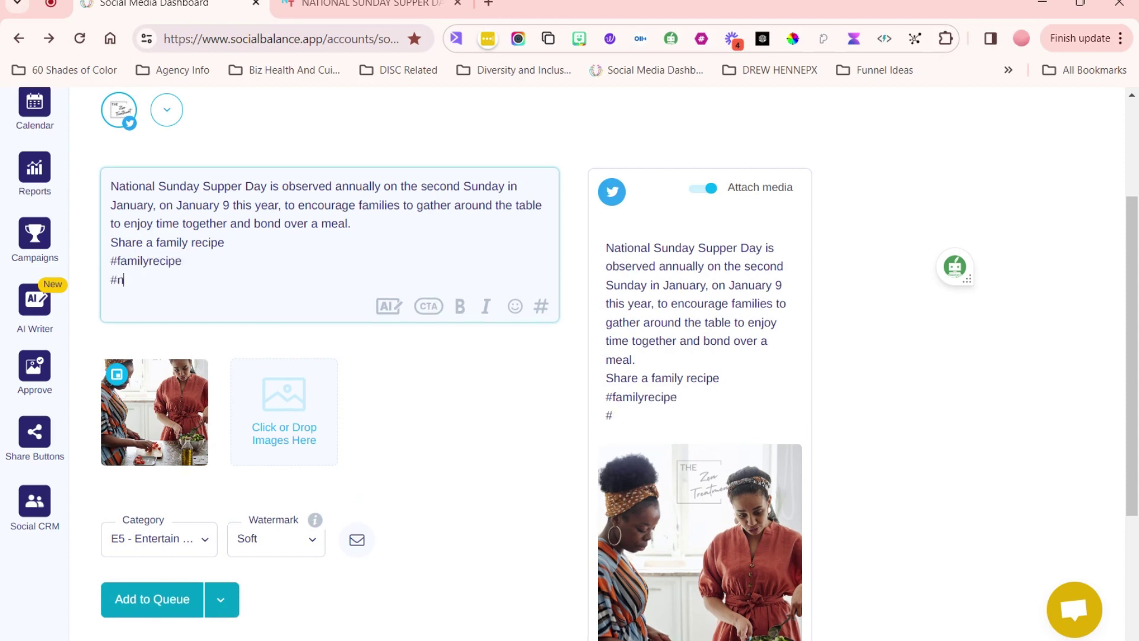
text(ationalsun)
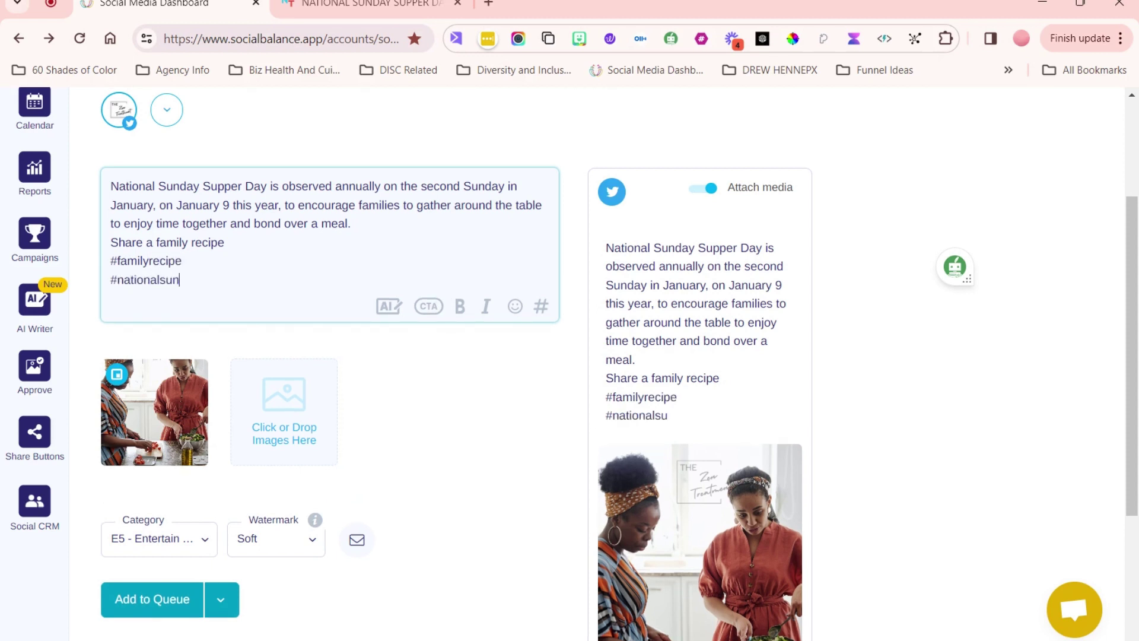
text(daysupperd)
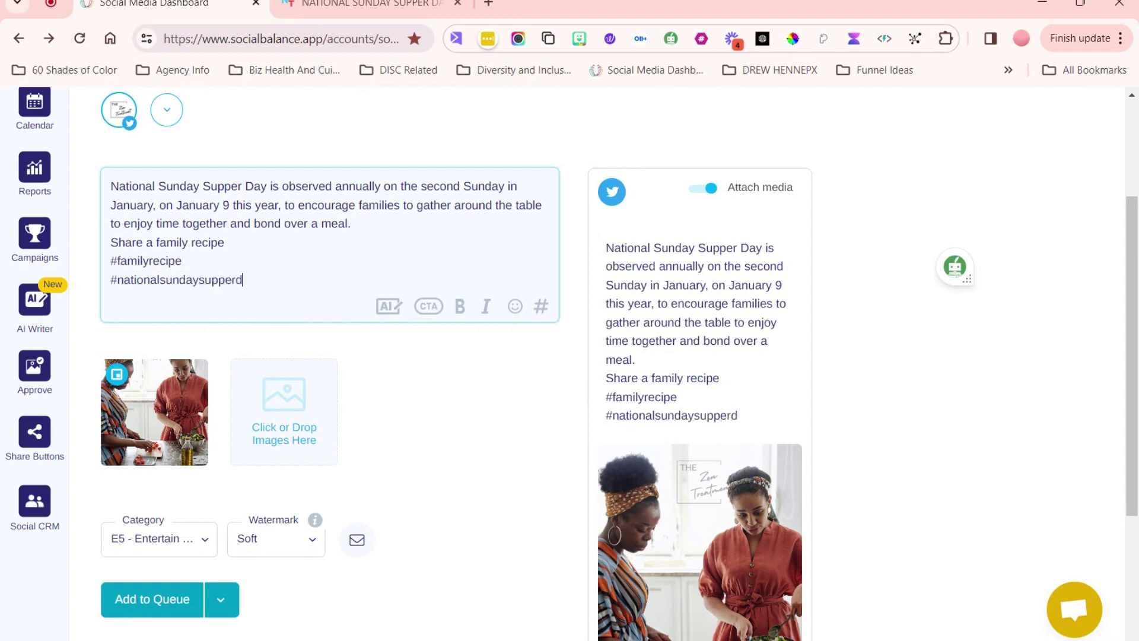
text(ay)
- Open the publishing options dropdown beside Add to Queue
scroll(718, 337, down, 3)
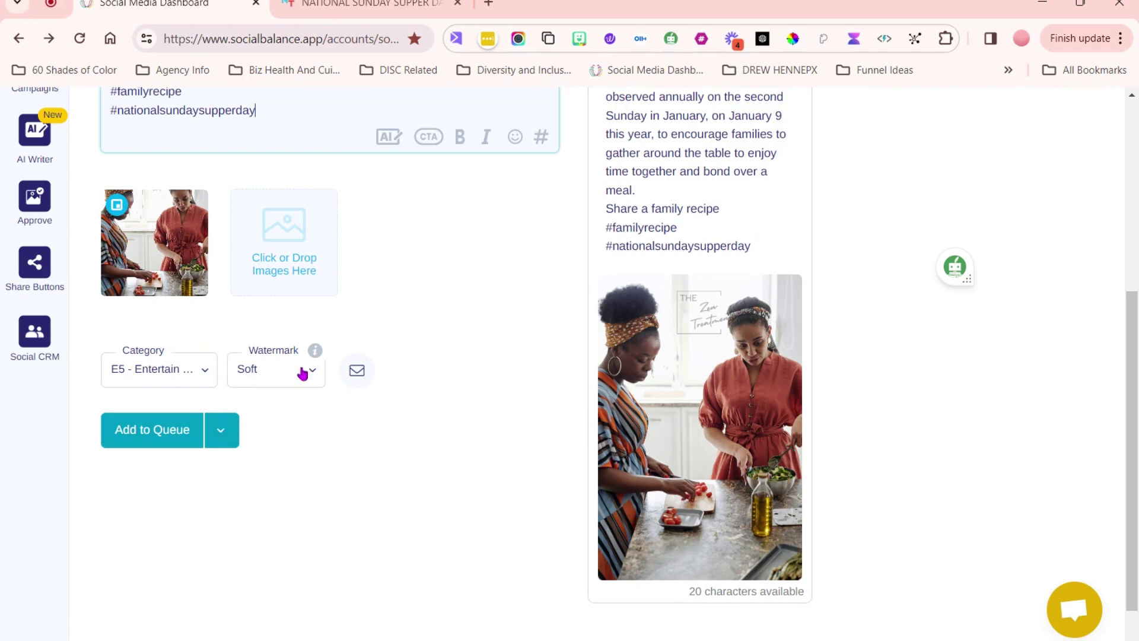
scroll(374, 303, up, 4)
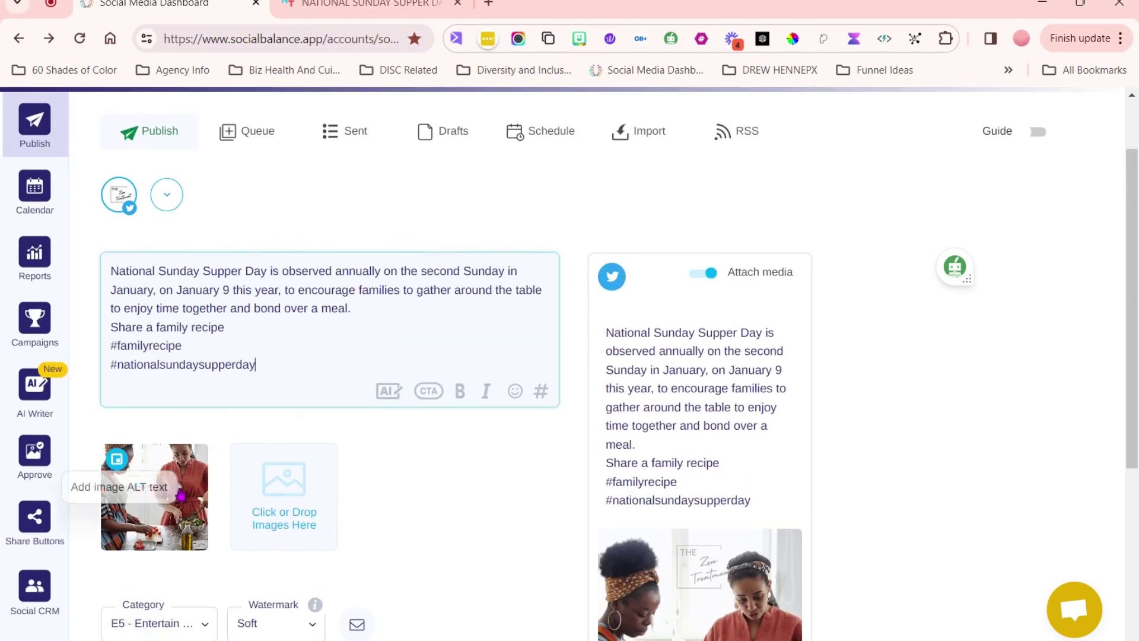
scroll(181, 494, down, 3)
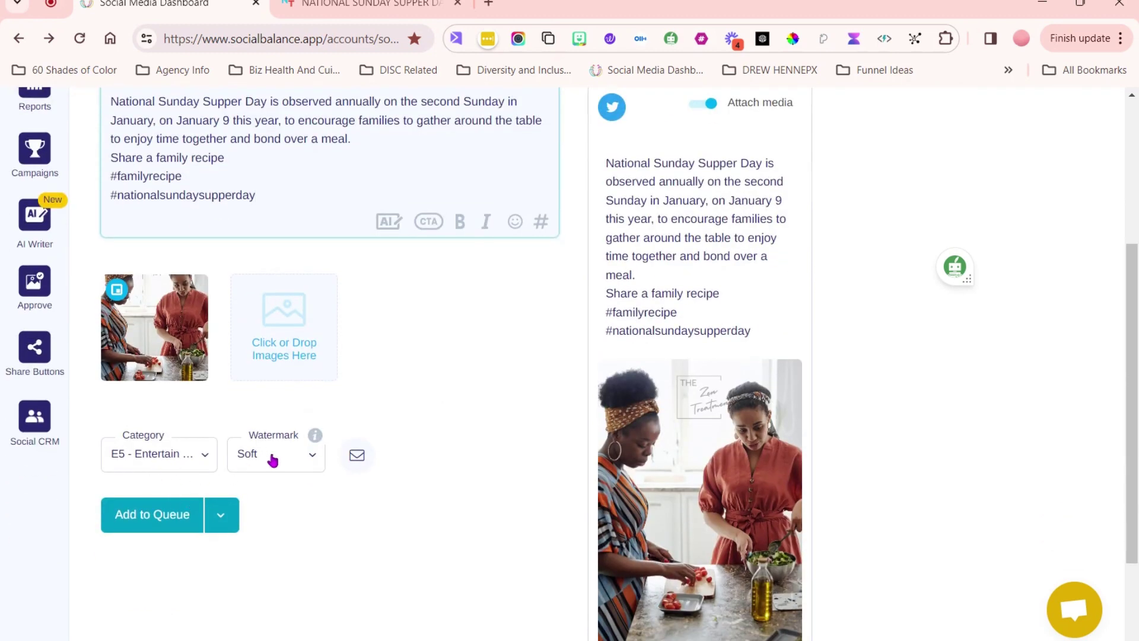
click(219, 520)
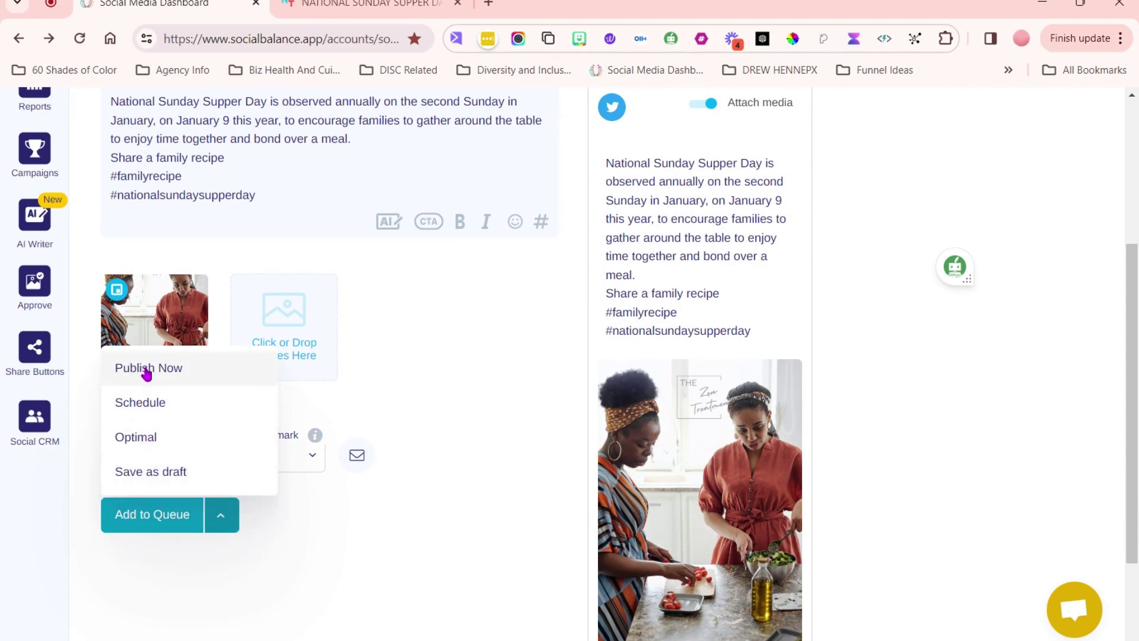
- Publish the post now and close the Verification Report
click(146, 370)
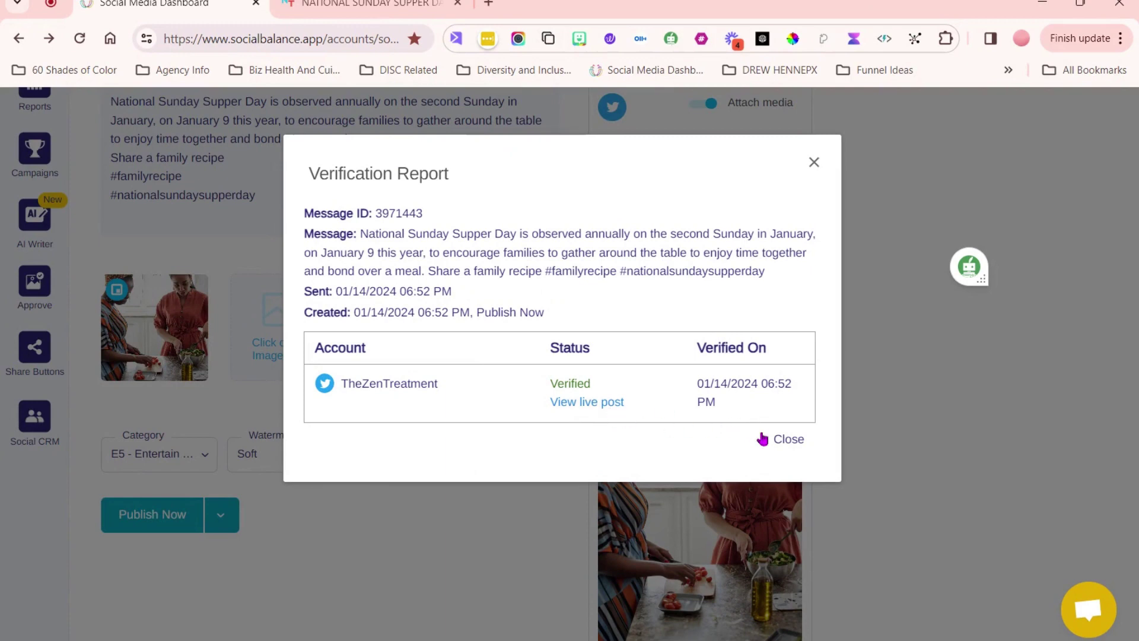
click(785, 439)
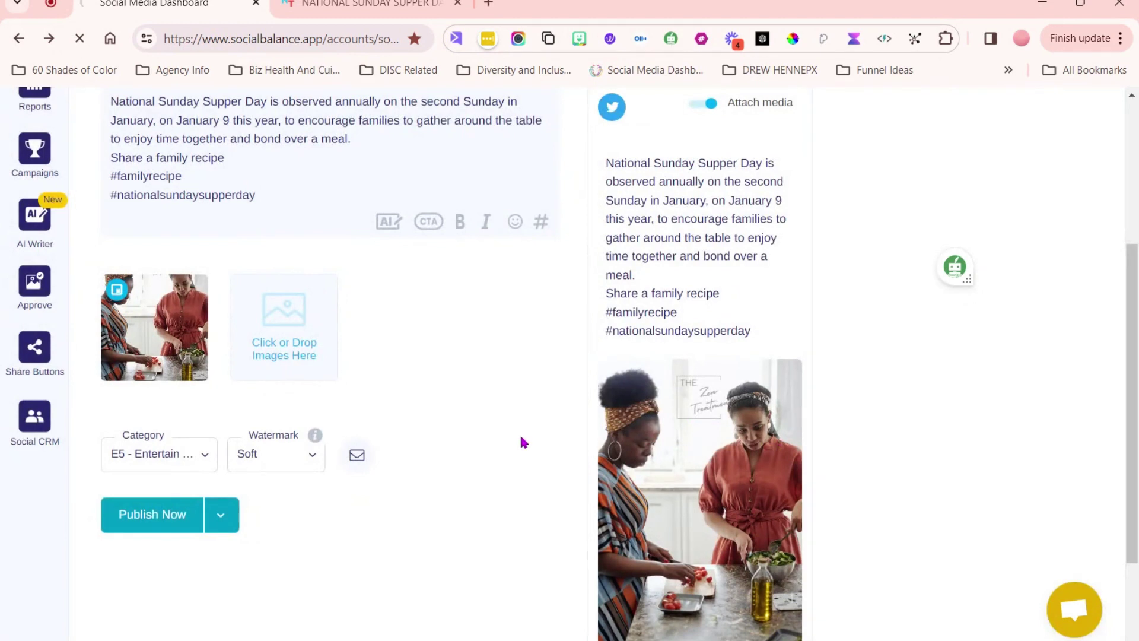